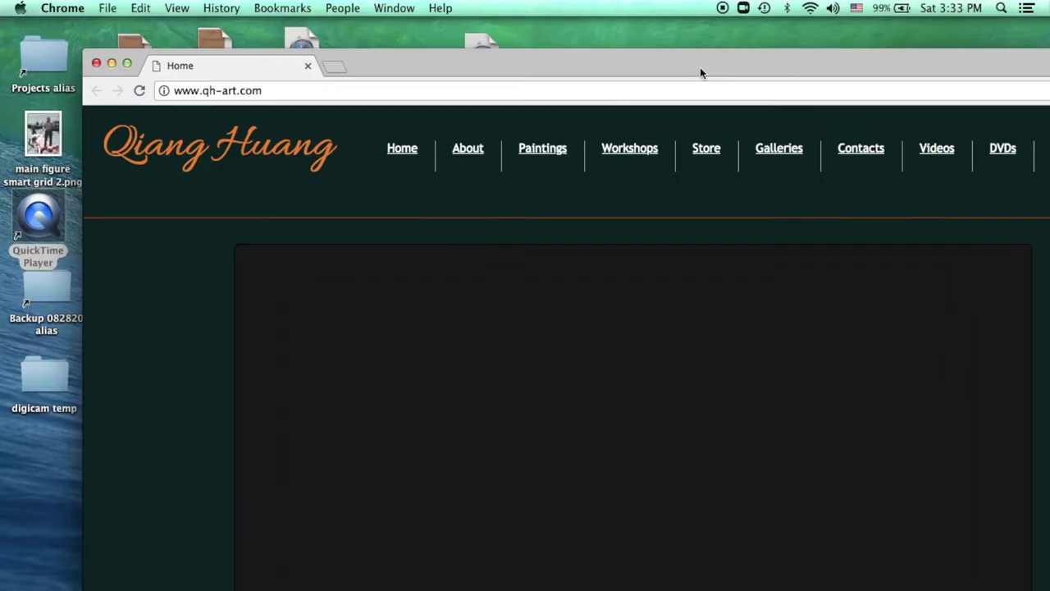
Step: Fit the browser window on the screen and open the APPs page of the qh-art.com site
drag(700, 68, 609, 48)
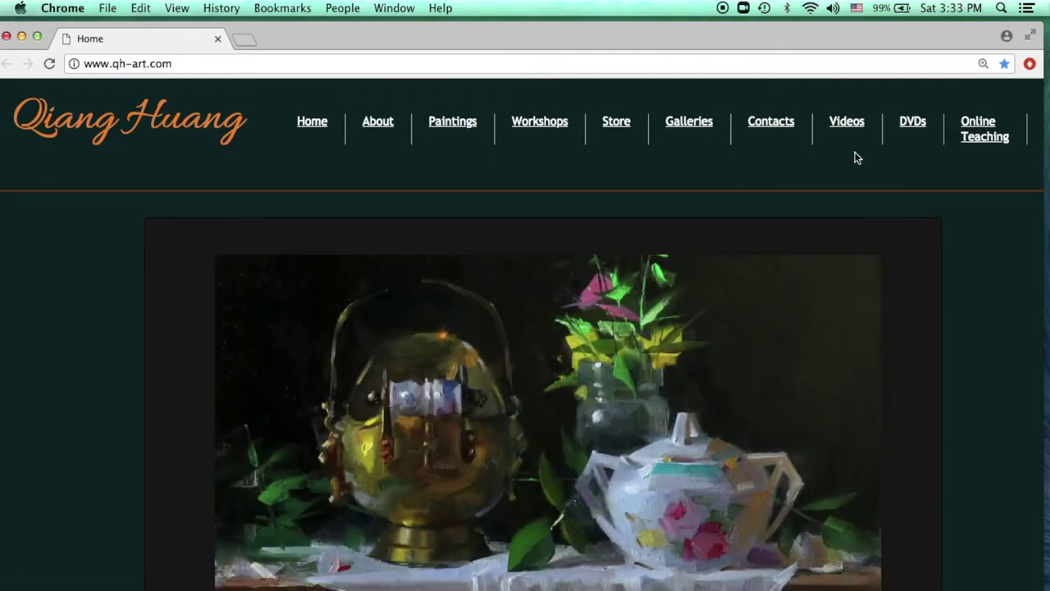
scroll(855, 157, right, 2)
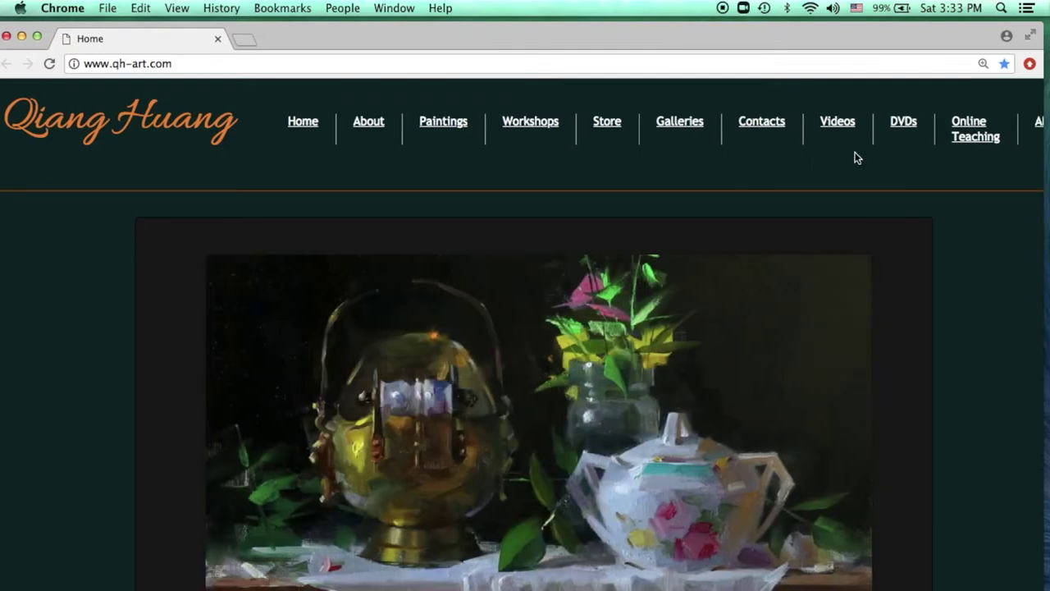
scroll(855, 158, right, 2)
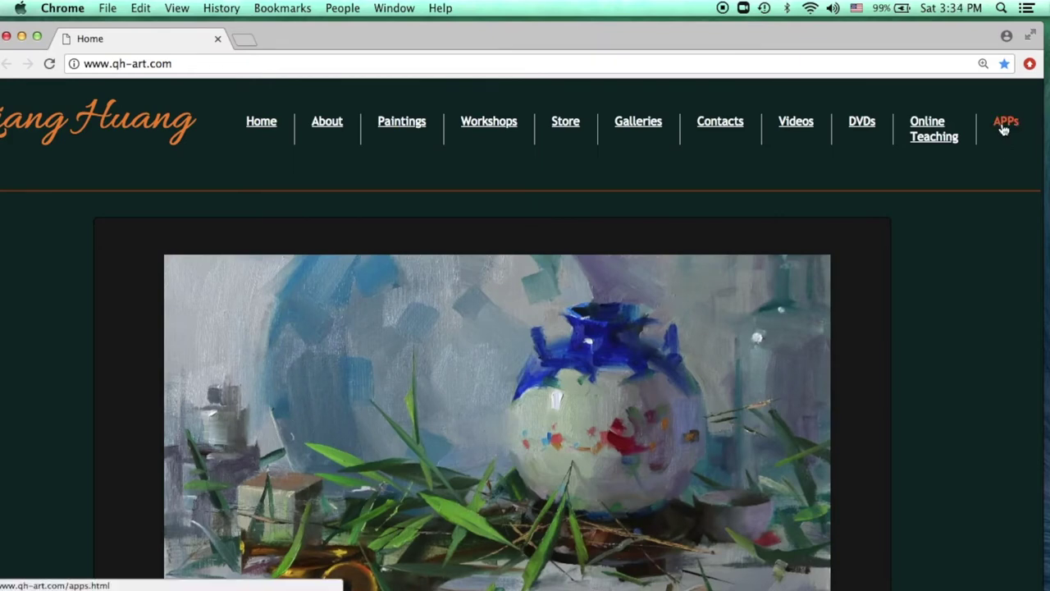
click(1004, 130)
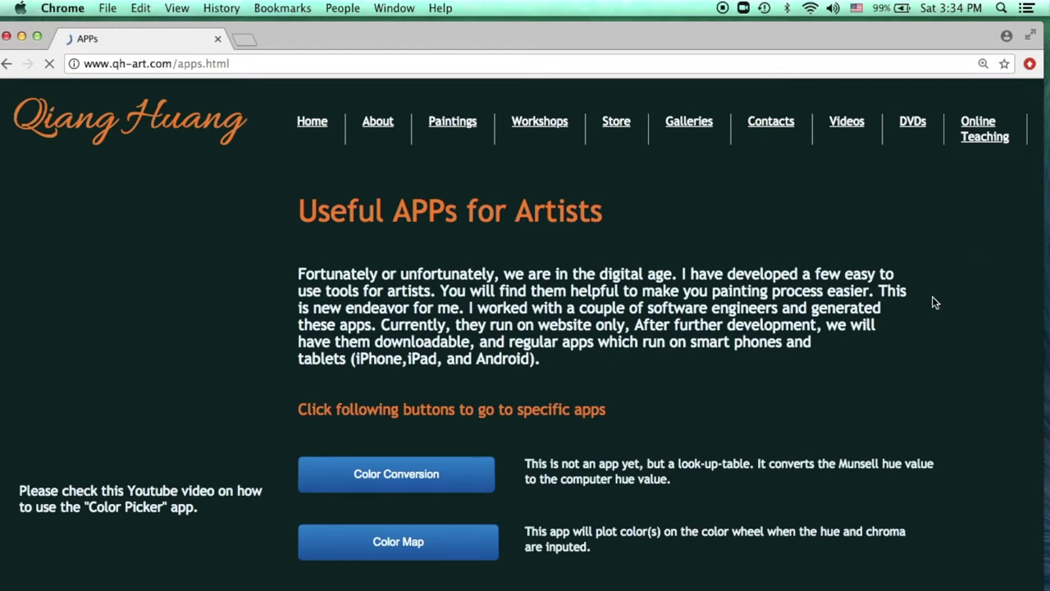
Step: Open the Painter's Guide app from the list of artist apps
scroll(708, 251, down, 5)
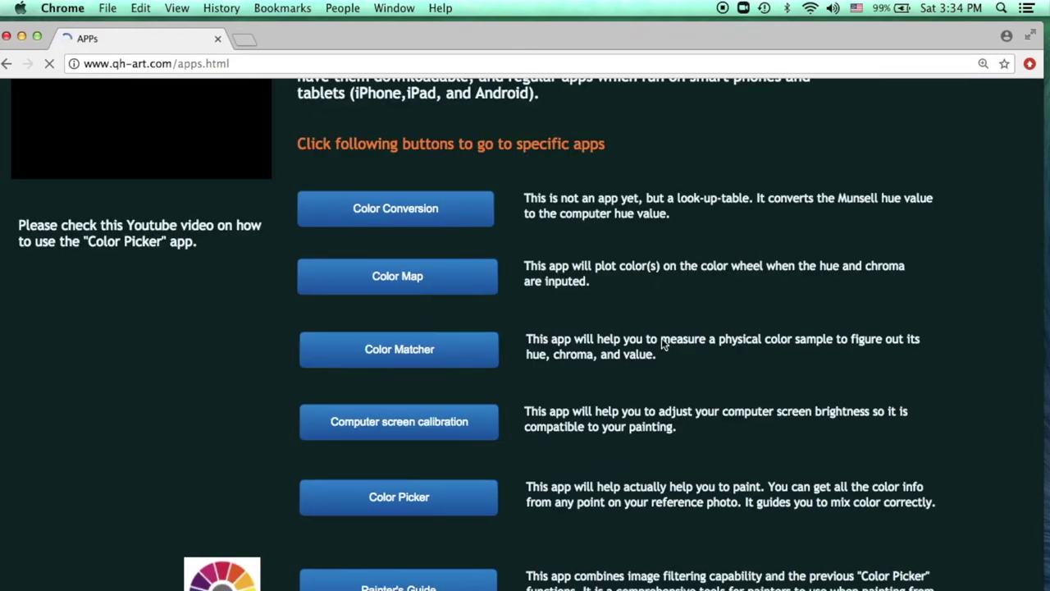
scroll(426, 310, down, 3)
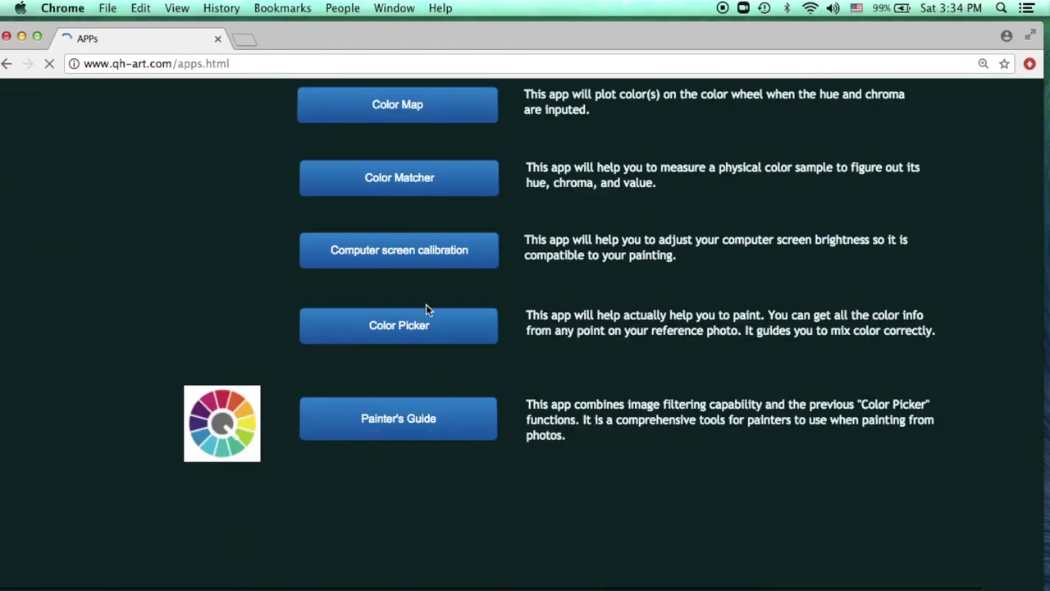
click(413, 433)
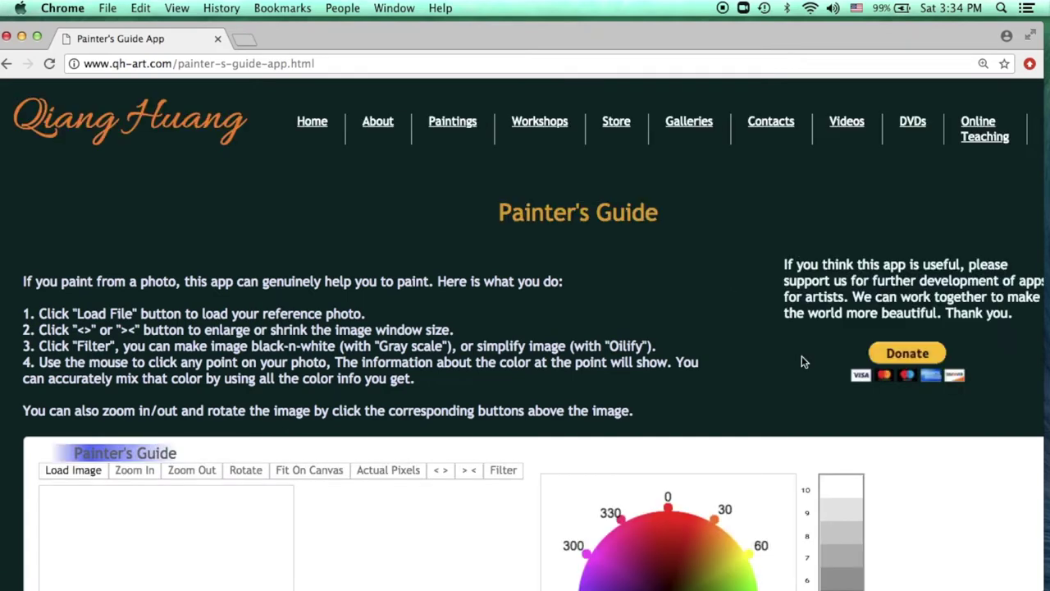
Step: Load the reference photo "Morro Bay ref original copy.jpg" from the Desktop into Painter's Guide
scroll(804, 362, down, 1)
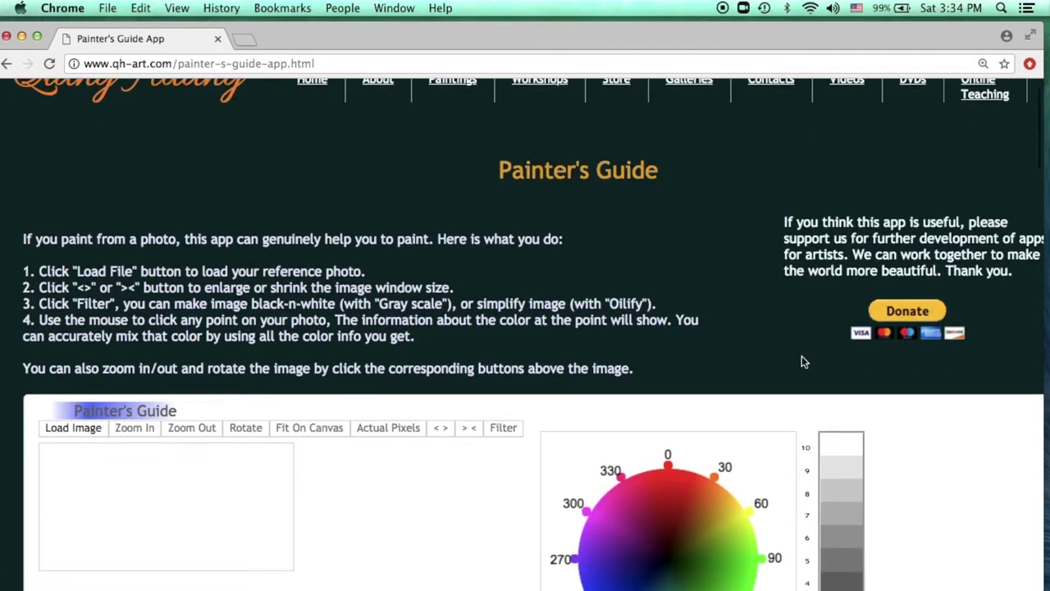
scroll(803, 362, down, 3)
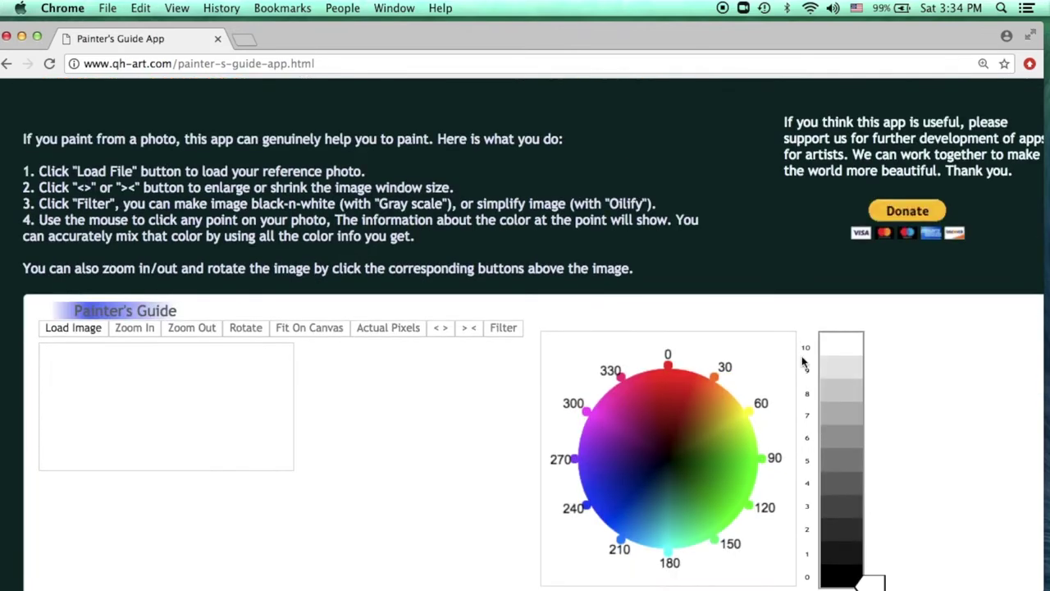
scroll(803, 362, down, 4)
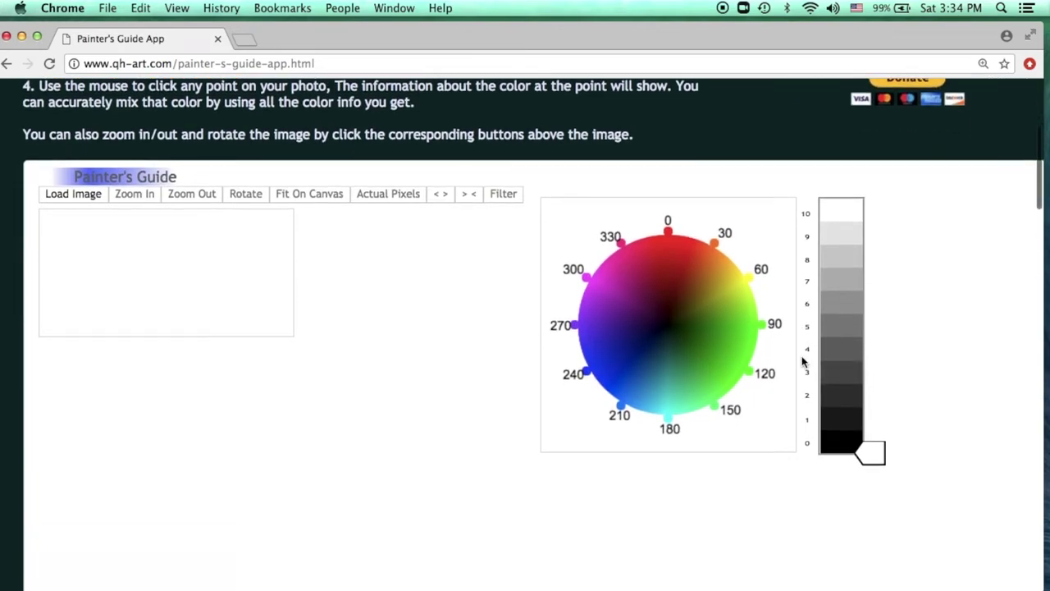
scroll(804, 362, down, 1)
scroll(803, 362, down, 2)
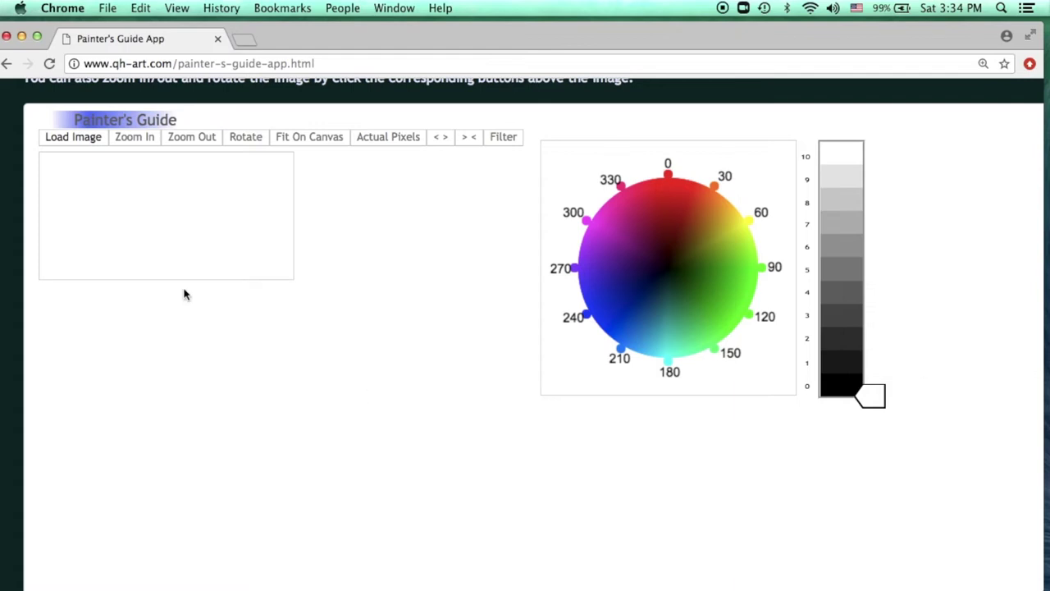
click(72, 144)
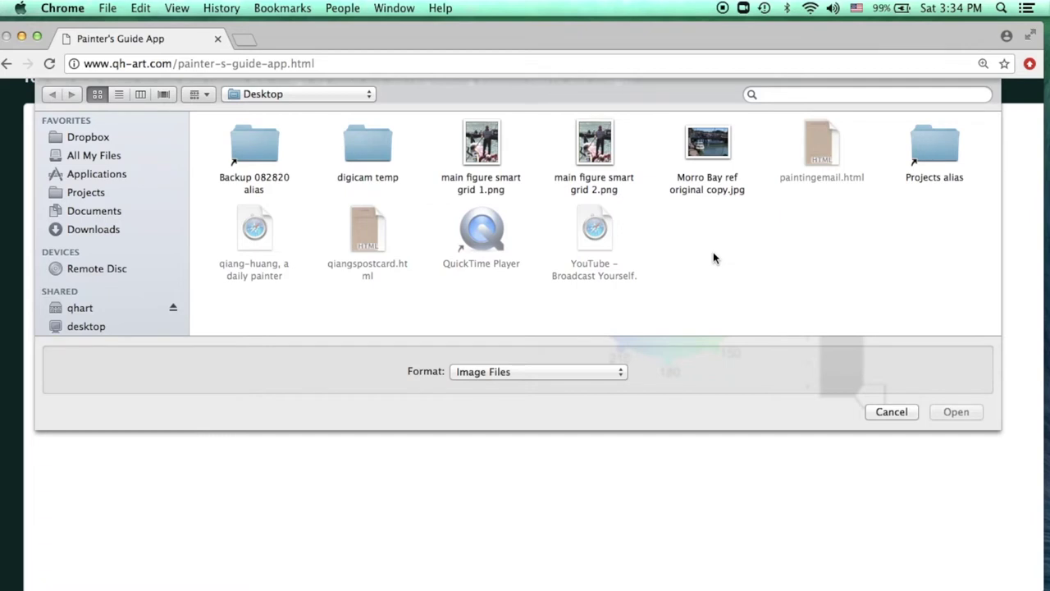
click(713, 146)
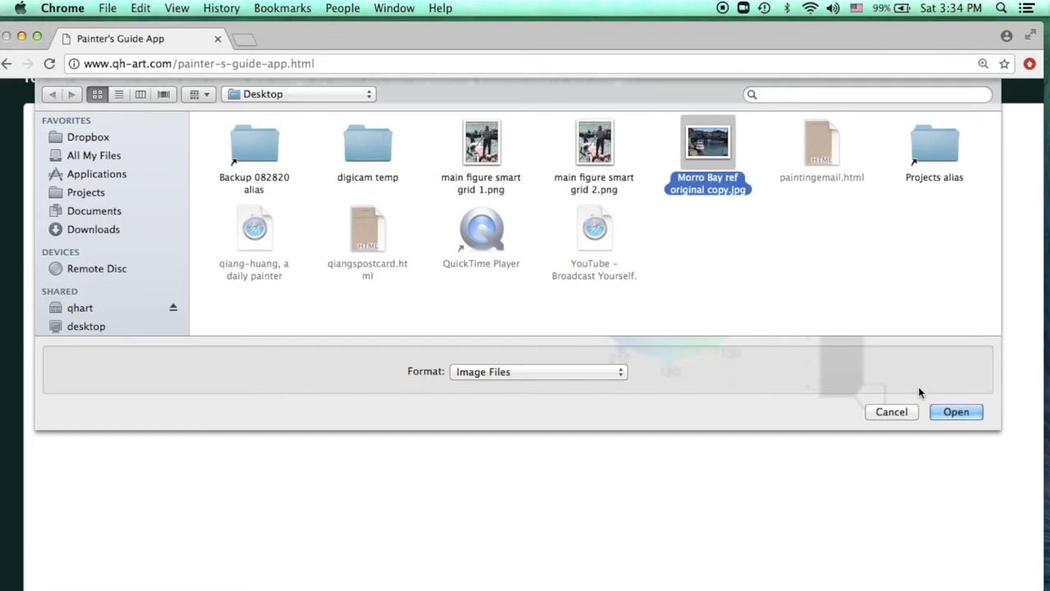
click(950, 415)
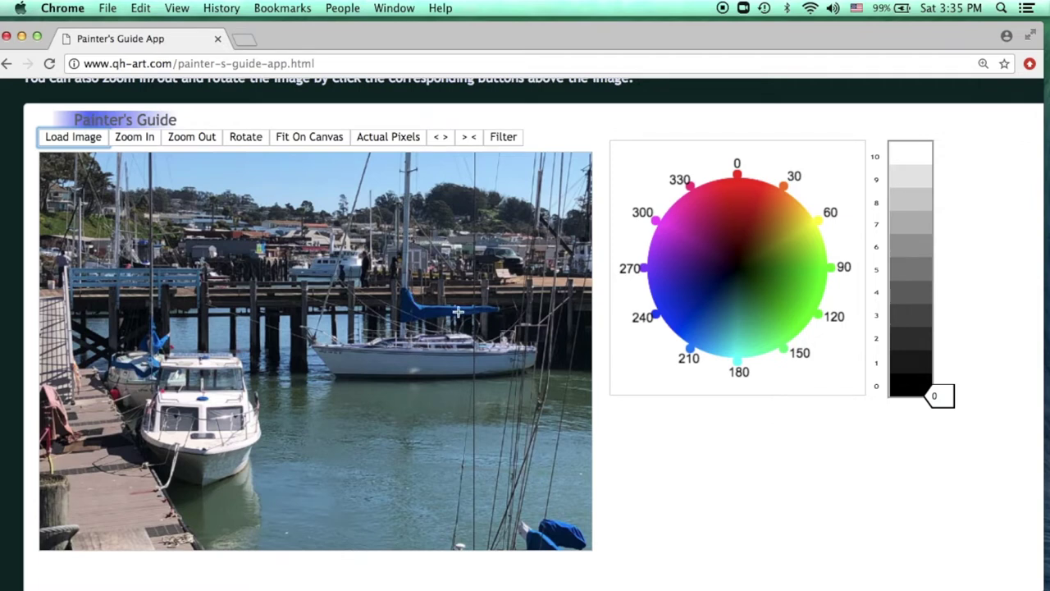
Step: Enlarge the image window in several increments and shrink it back by one, keeping the color wheel beside the photo
click(441, 142)
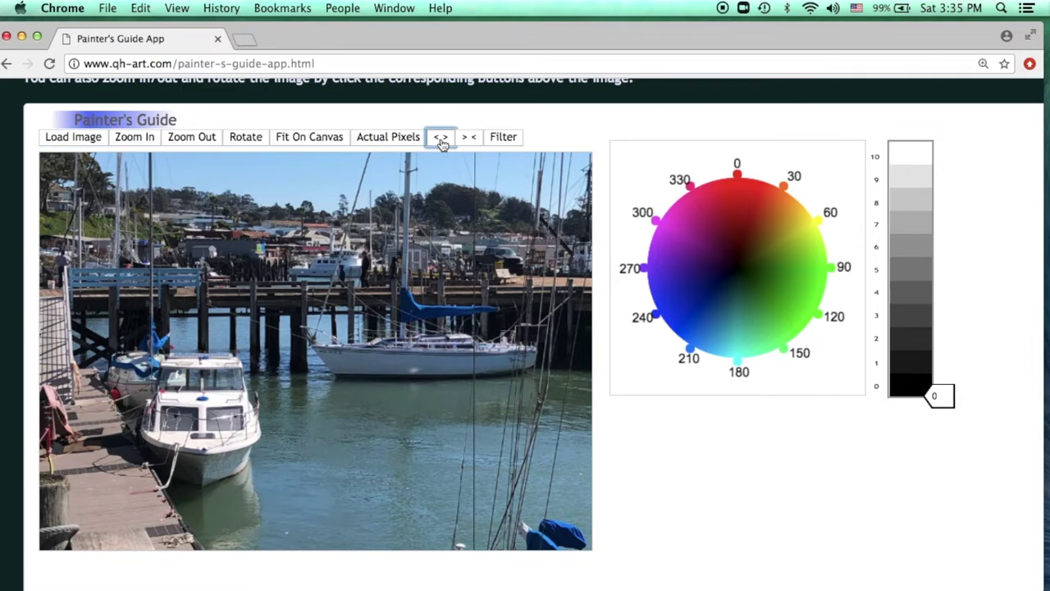
click(442, 141)
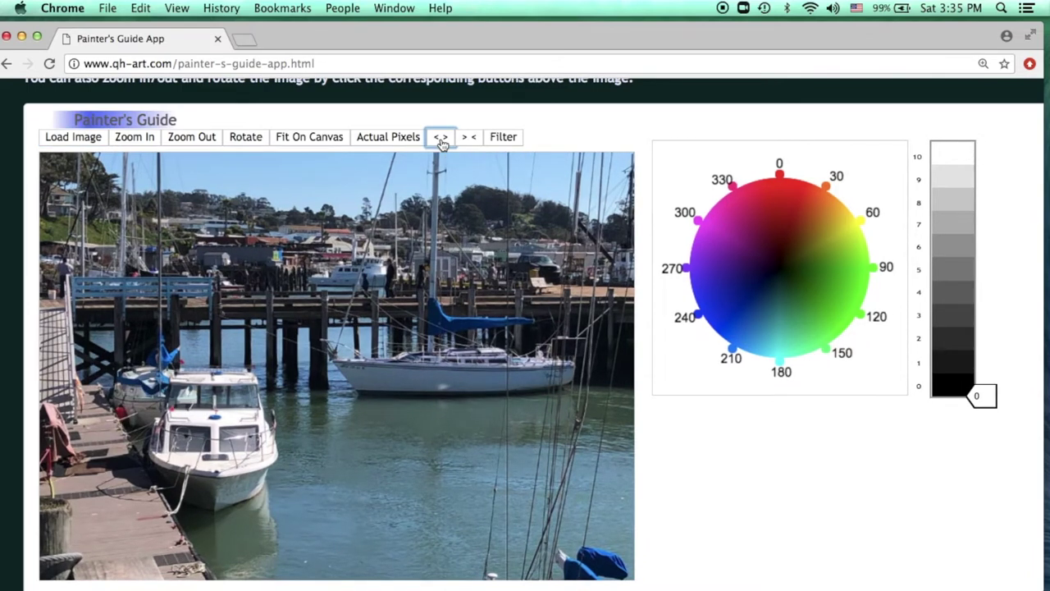
click(441, 142)
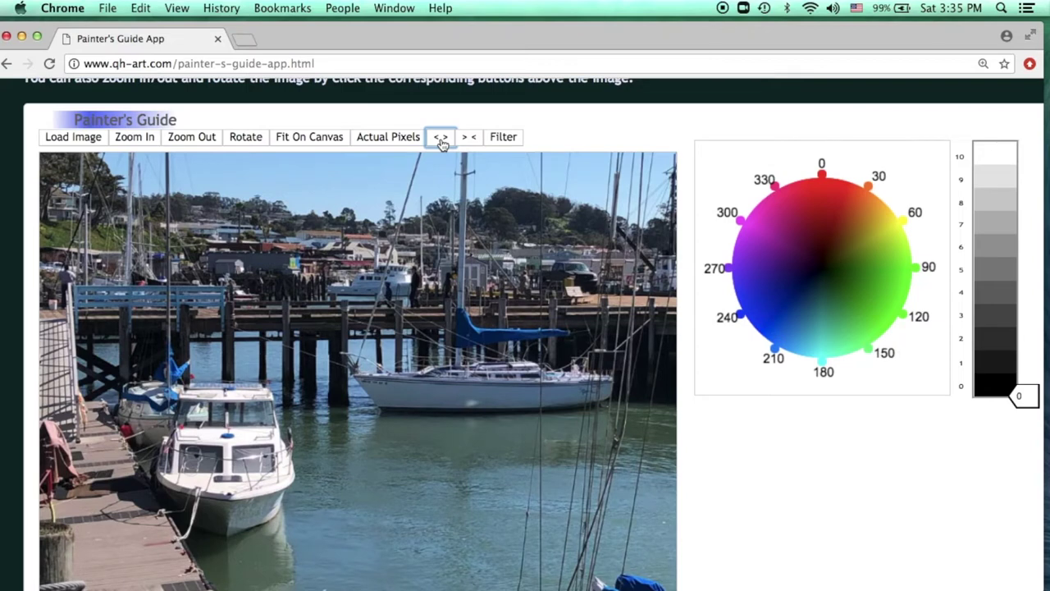
click(441, 142)
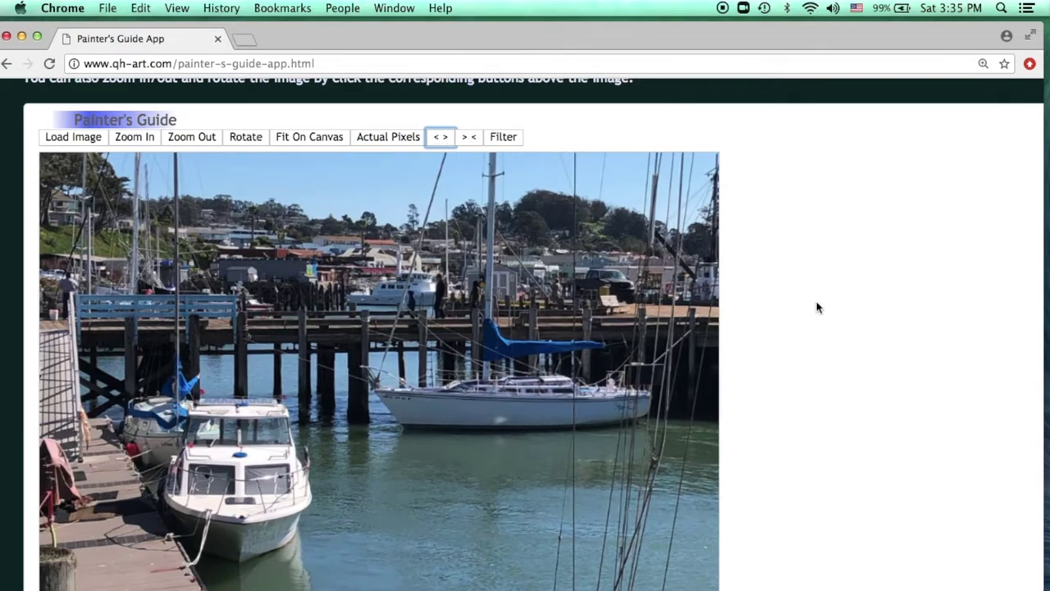
click(469, 140)
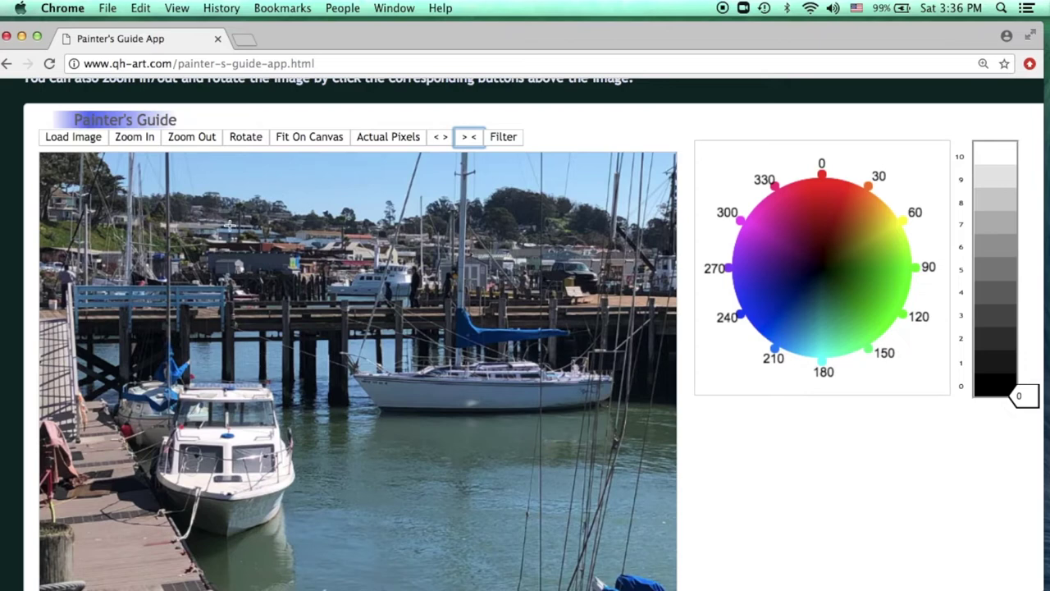
Step: Rotate the harbor photo in quarter turns through a full circle back to upright
click(245, 140)
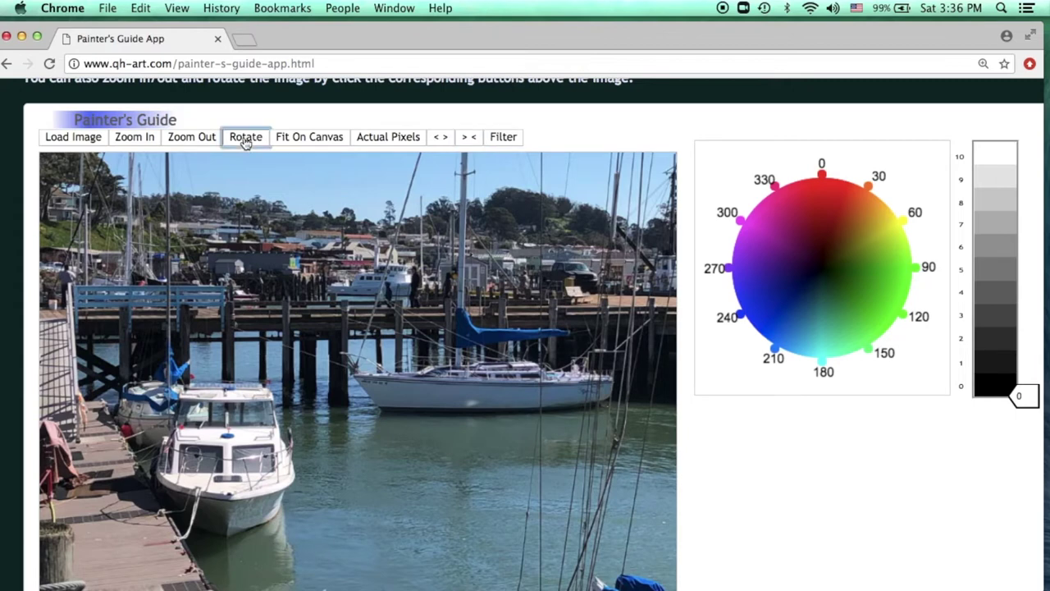
click(246, 139)
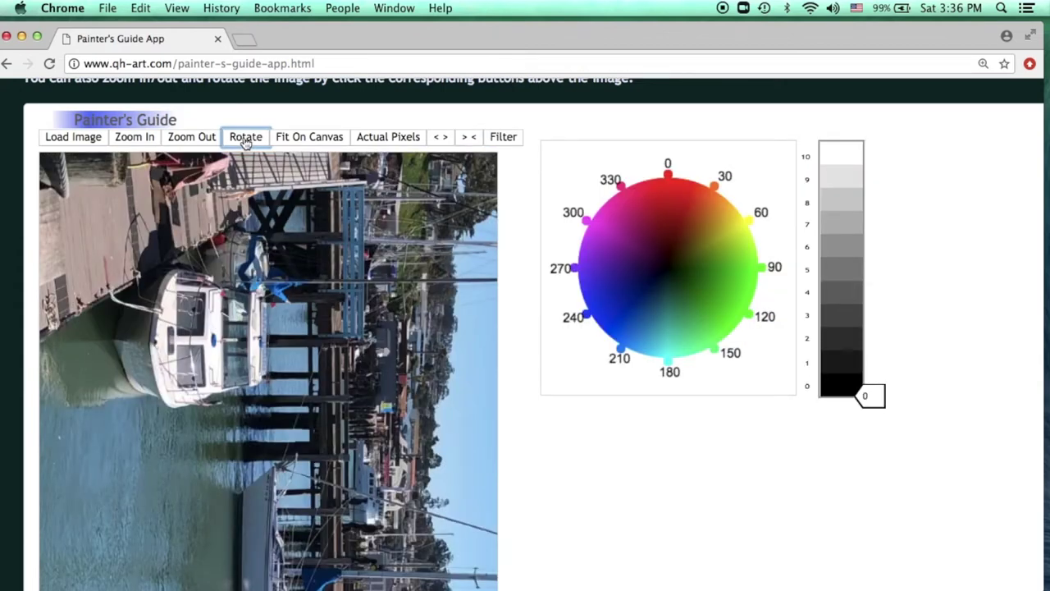
click(246, 140)
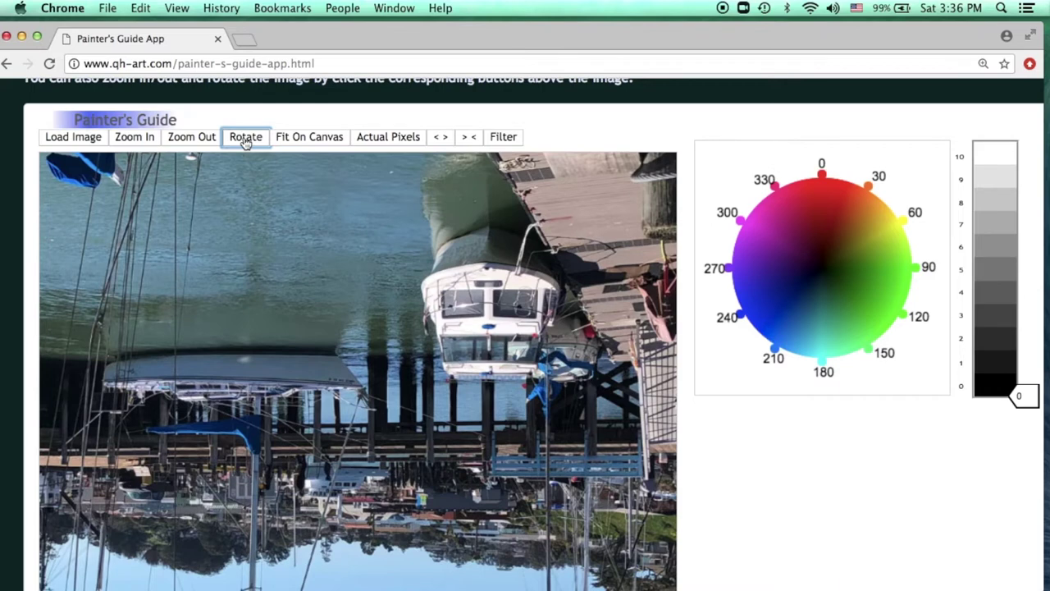
click(245, 140)
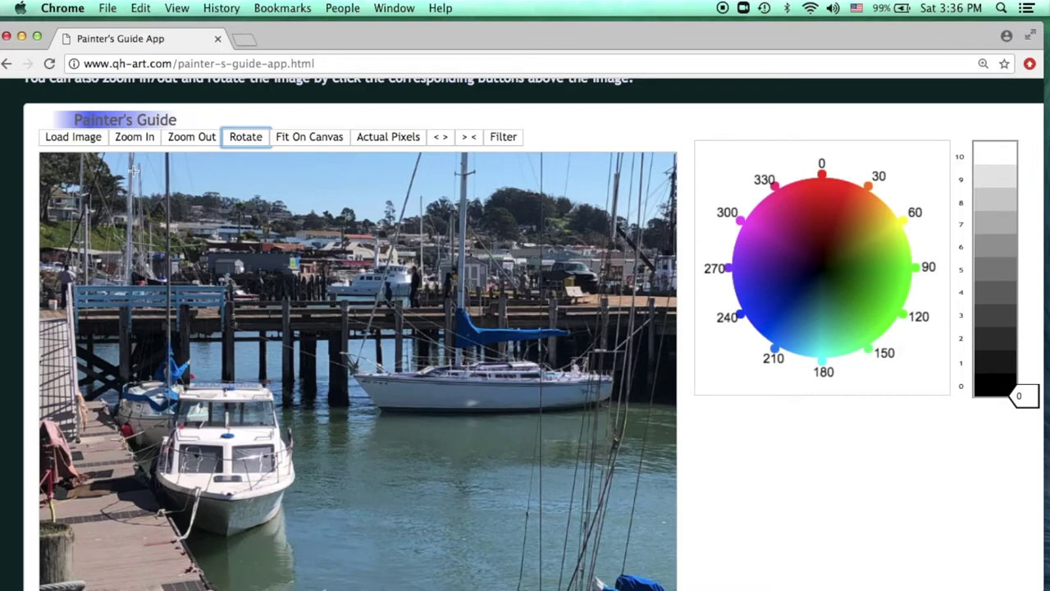
Step: Zoom in on the photo, sample the color of the dark building behind the pier and pan the image
click(135, 137)
click(135, 137)
click(135, 137)
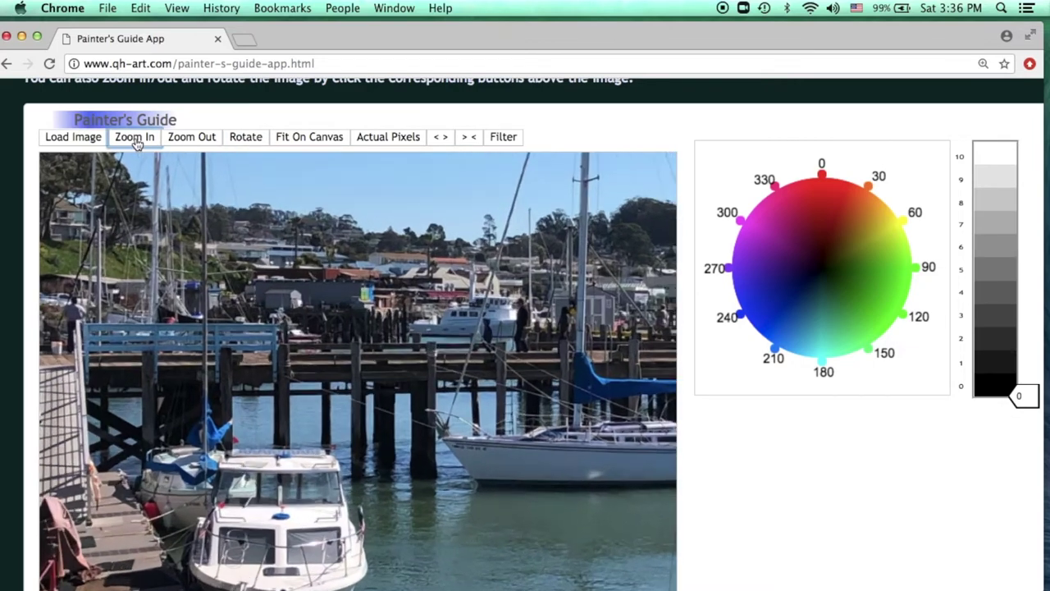
click(136, 137)
click(135, 137)
click(135, 137)
click(136, 138)
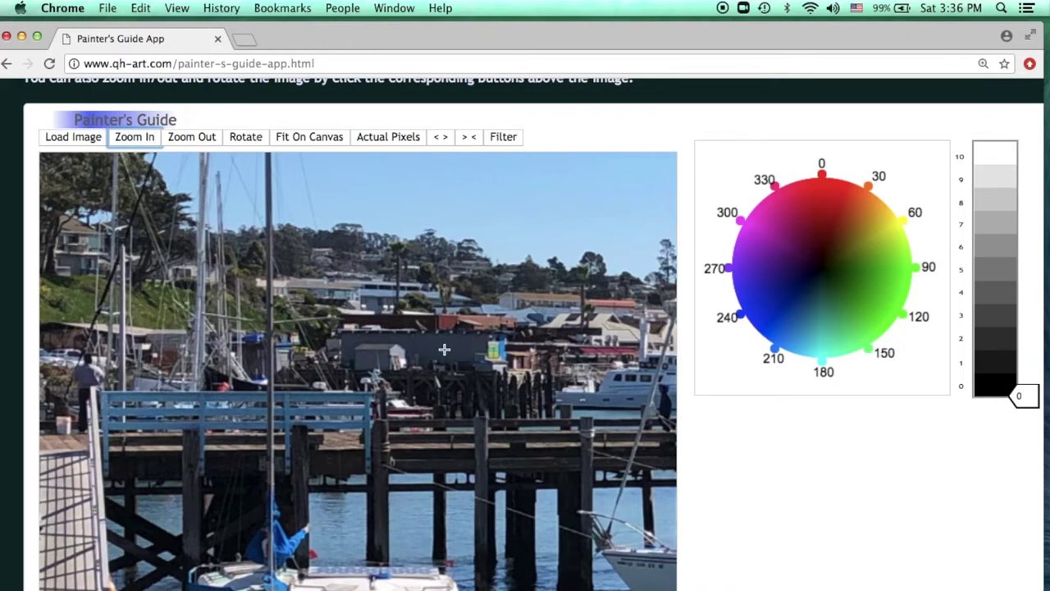
click(402, 340)
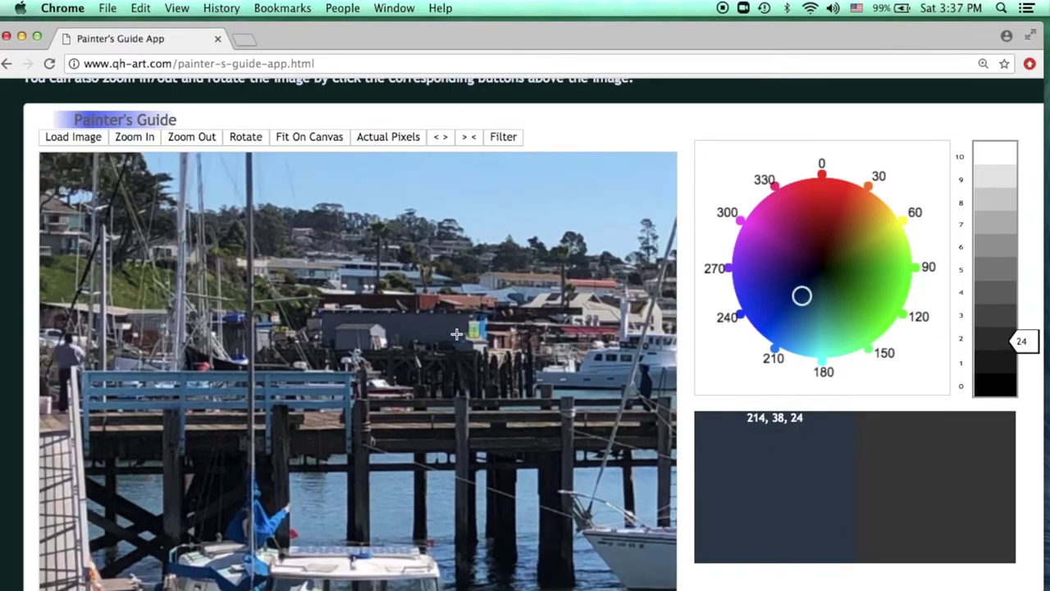
drag(456, 334, 395, 315)
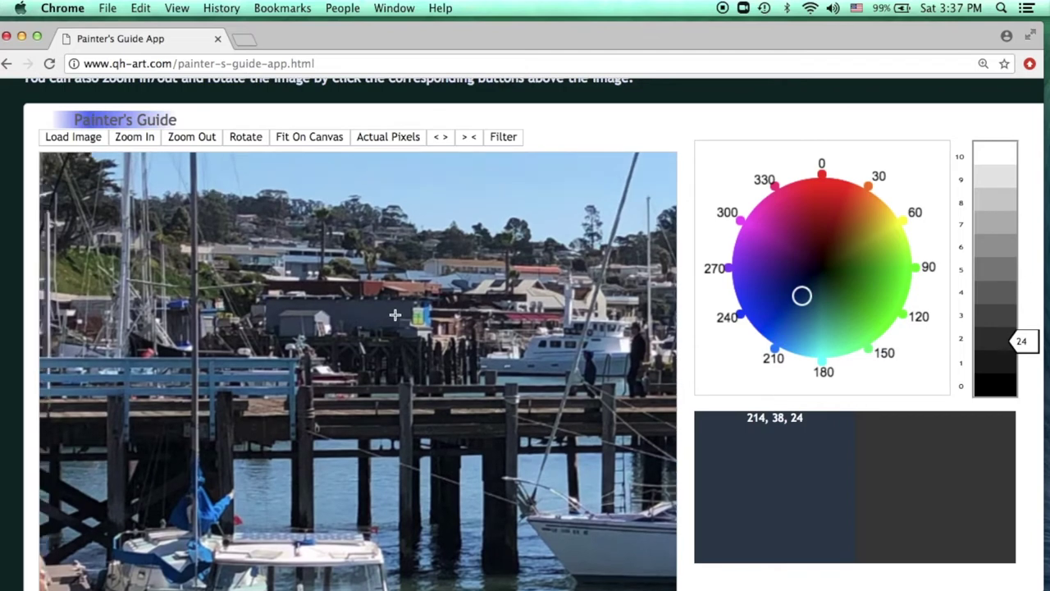
Step: Reduce the magnification of the harbor photo in several increments
click(193, 137)
click(193, 137)
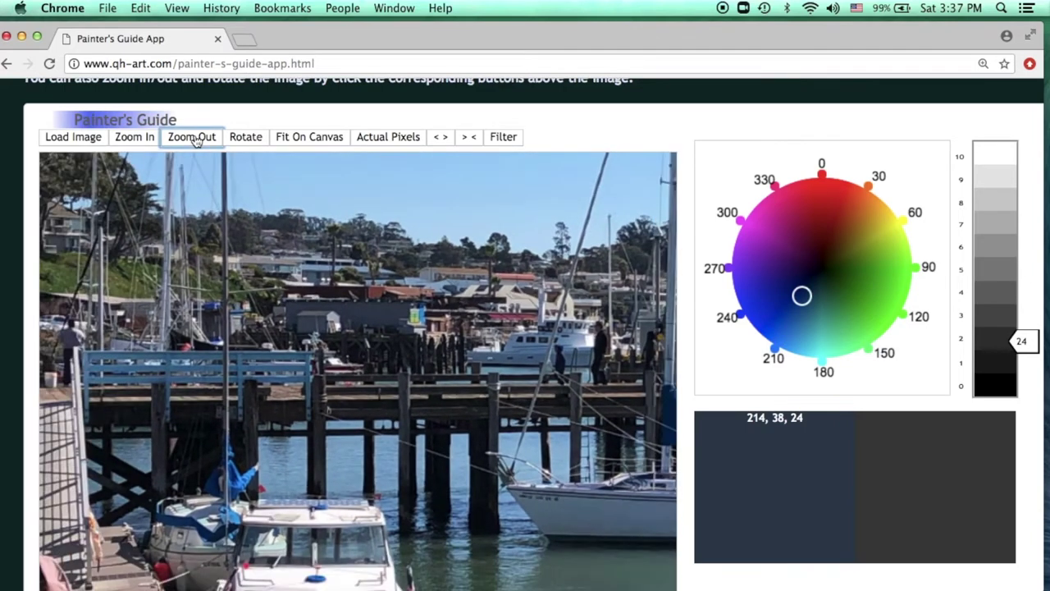
click(193, 137)
click(194, 139)
click(195, 139)
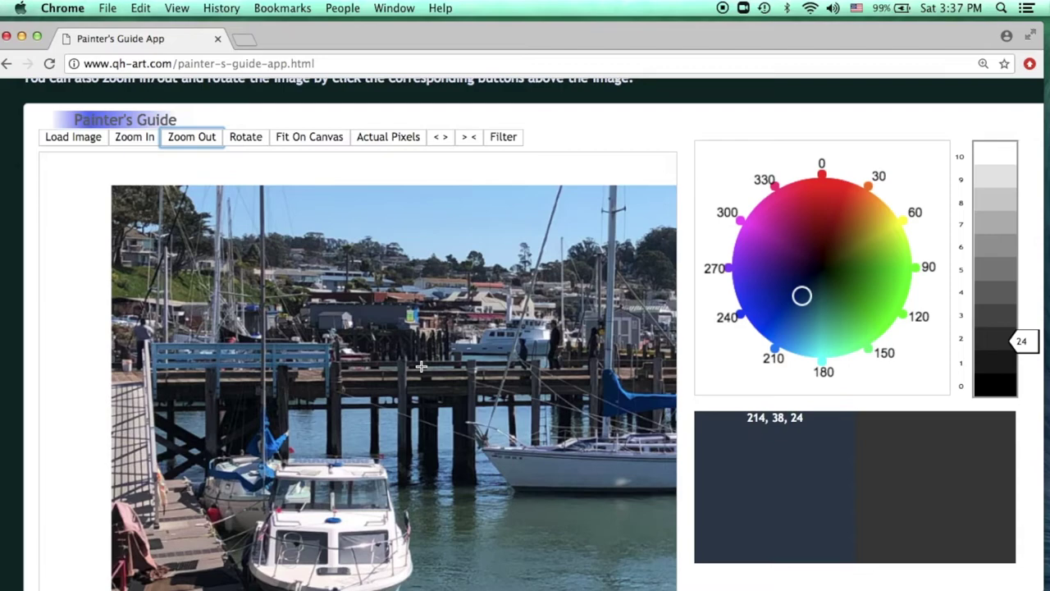
Step: Scale the photo down and up repeatedly around the pier, ending at the starting magnification
scroll(421, 367, up, 2)
scroll(421, 367, down, 3)
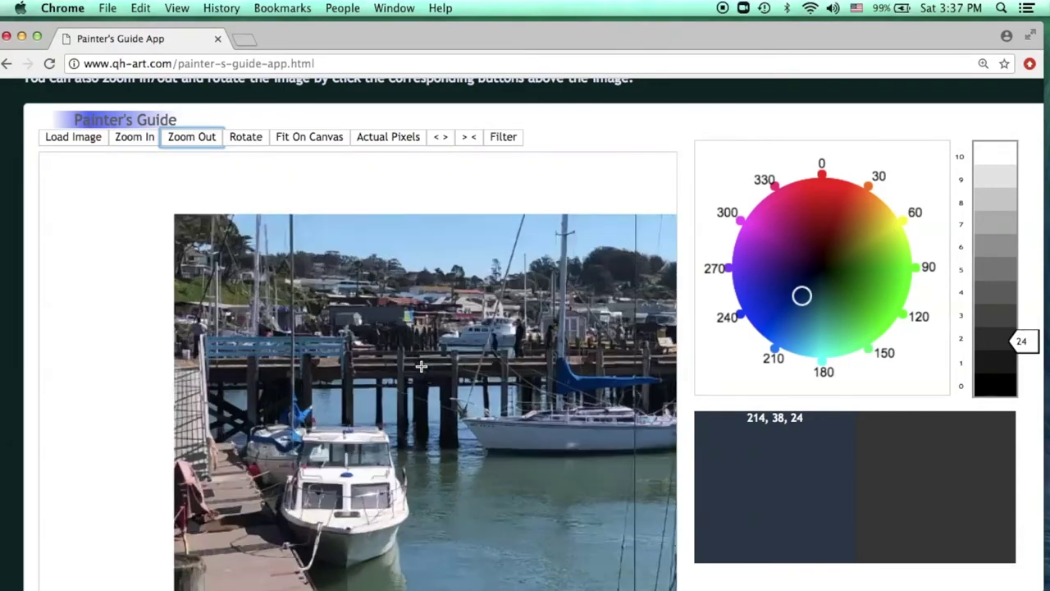
scroll(421, 367, up, 2)
scroll(421, 367, down, 4)
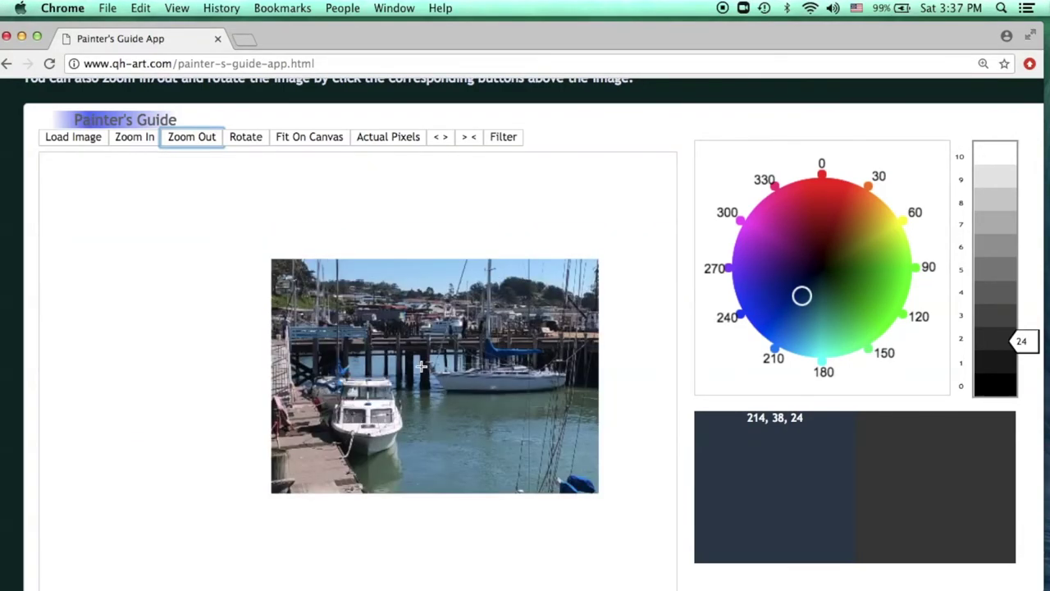
scroll(421, 367, up, 3)
scroll(421, 367, down, 2)
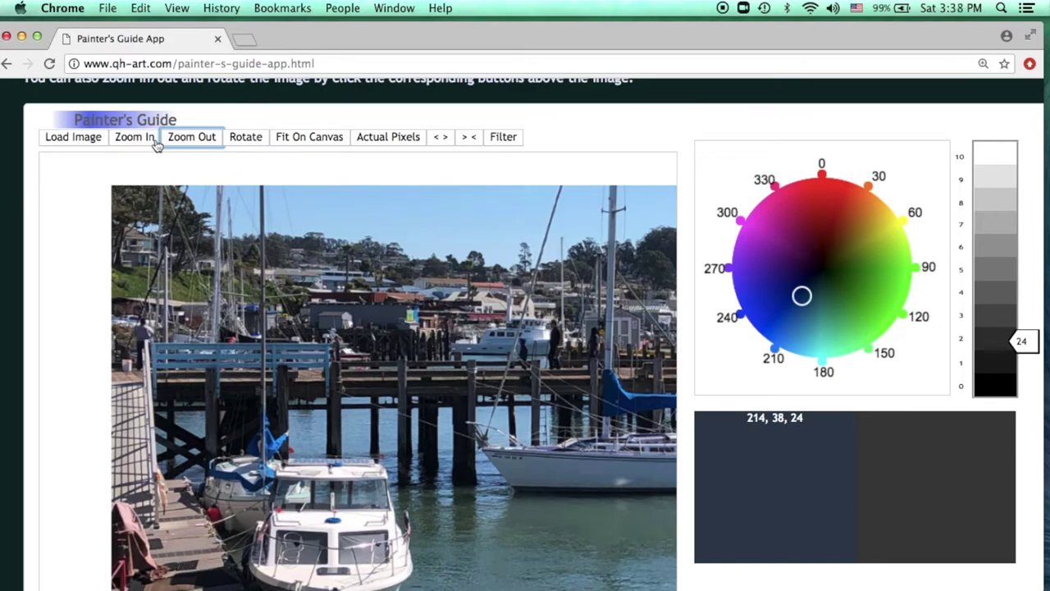
Step: Zoom the photo out slightly and back in to a closer view of the pier and boats
click(197, 140)
click(196, 139)
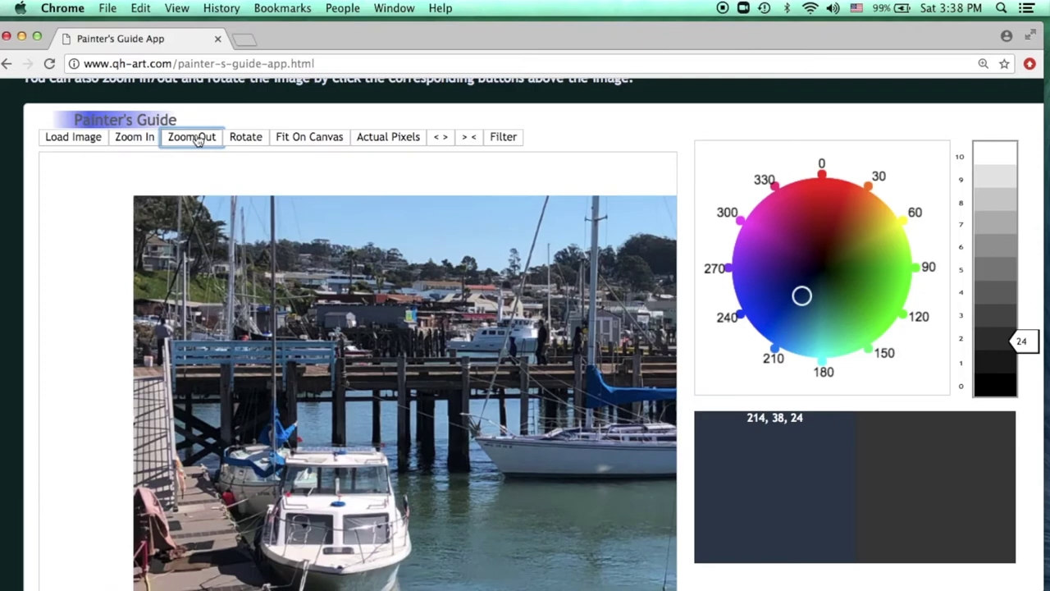
click(144, 137)
click(139, 140)
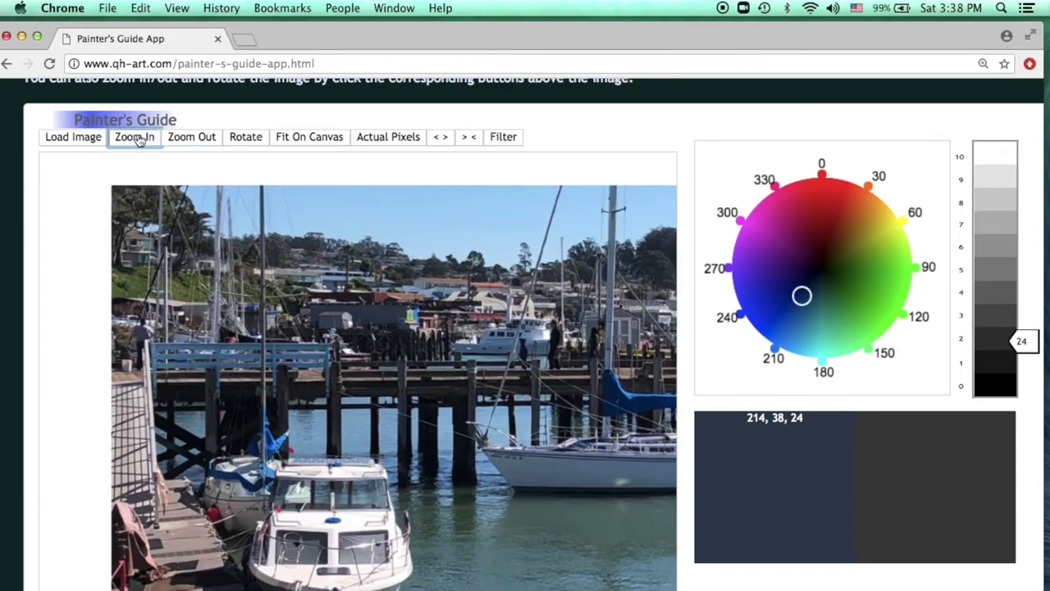
click(139, 139)
click(139, 140)
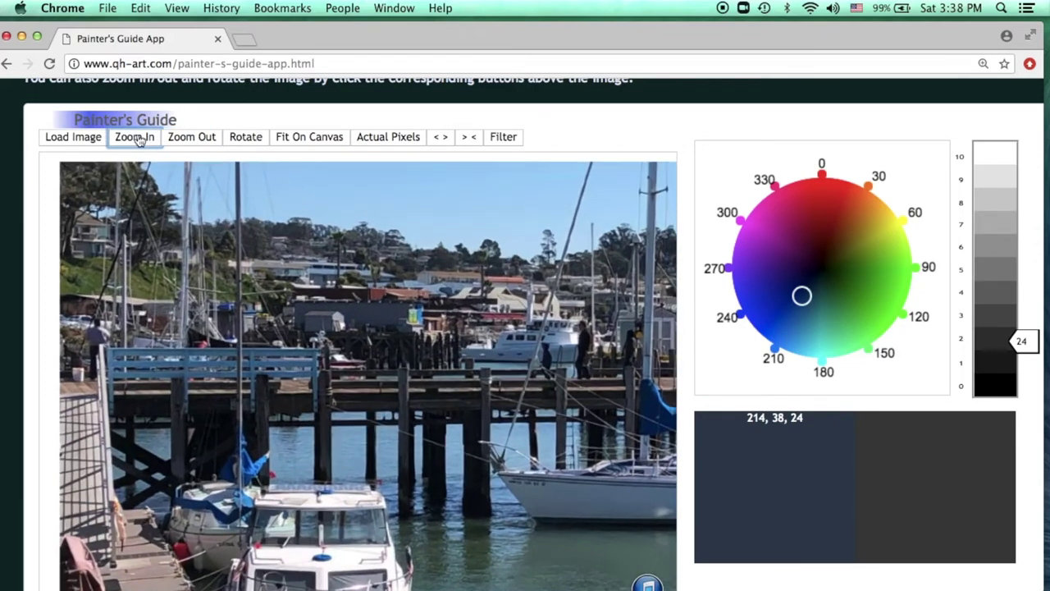
Step: Sample a color beside the tall mast near the hillside houses and fit the harbor photo to the canvas
click(246, 218)
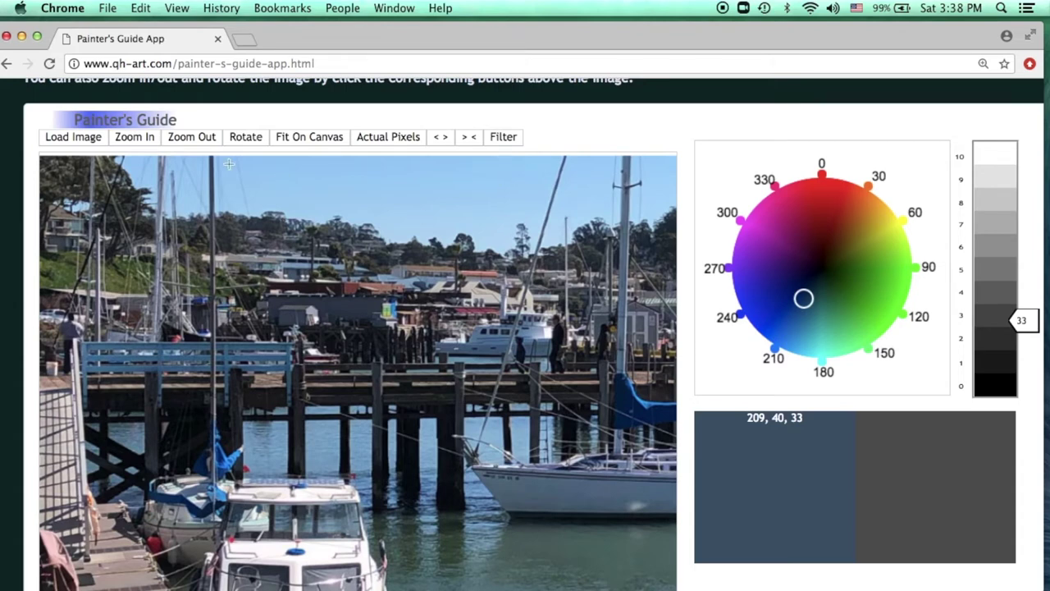
click(310, 139)
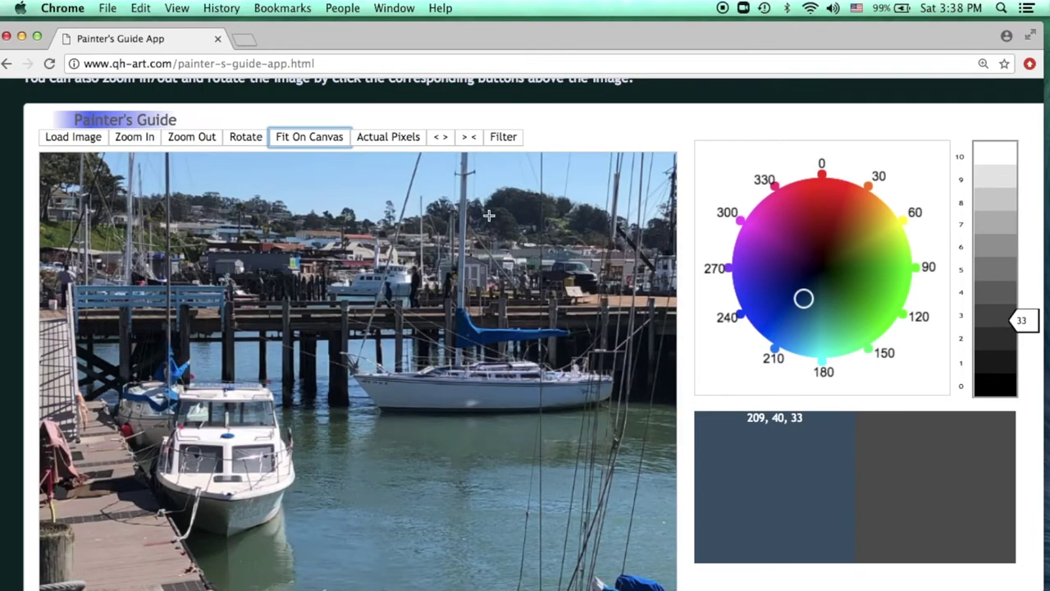
Step: Apply the Grayscale filter to the harbor photo and clear it again
click(504, 140)
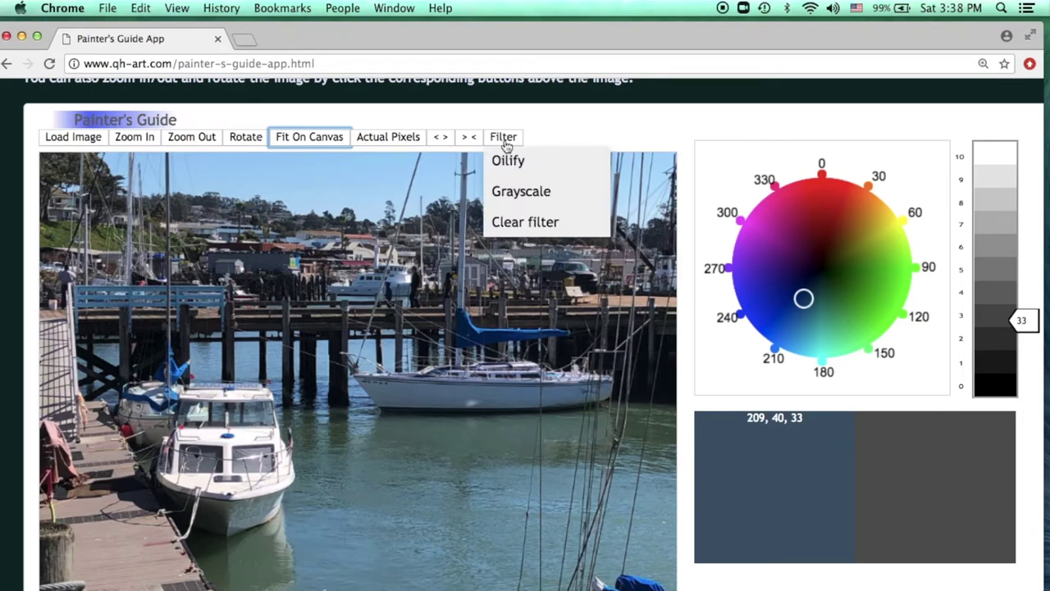
click(520, 196)
click(520, 197)
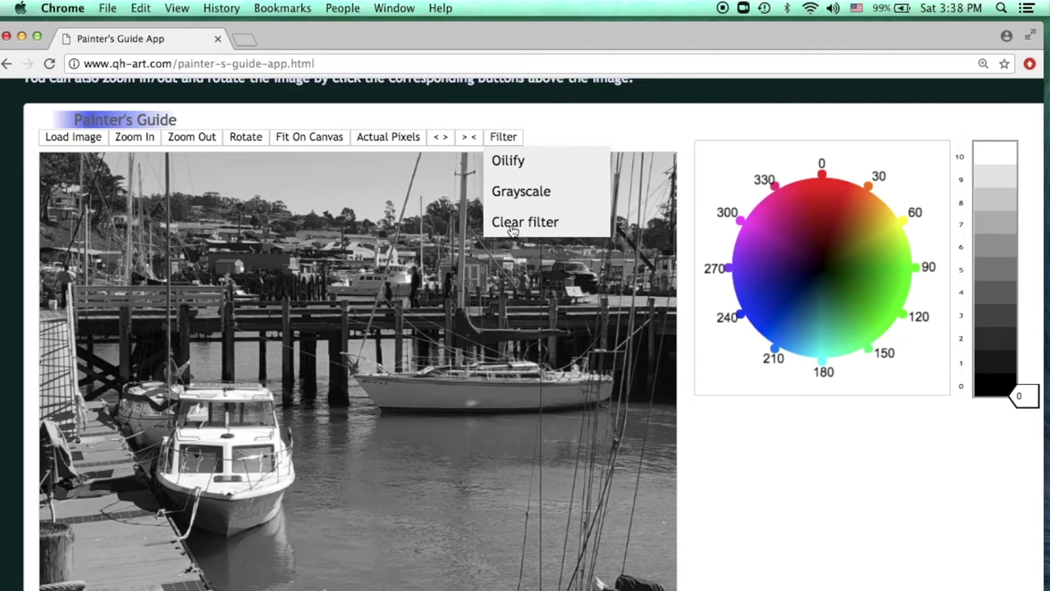
click(511, 231)
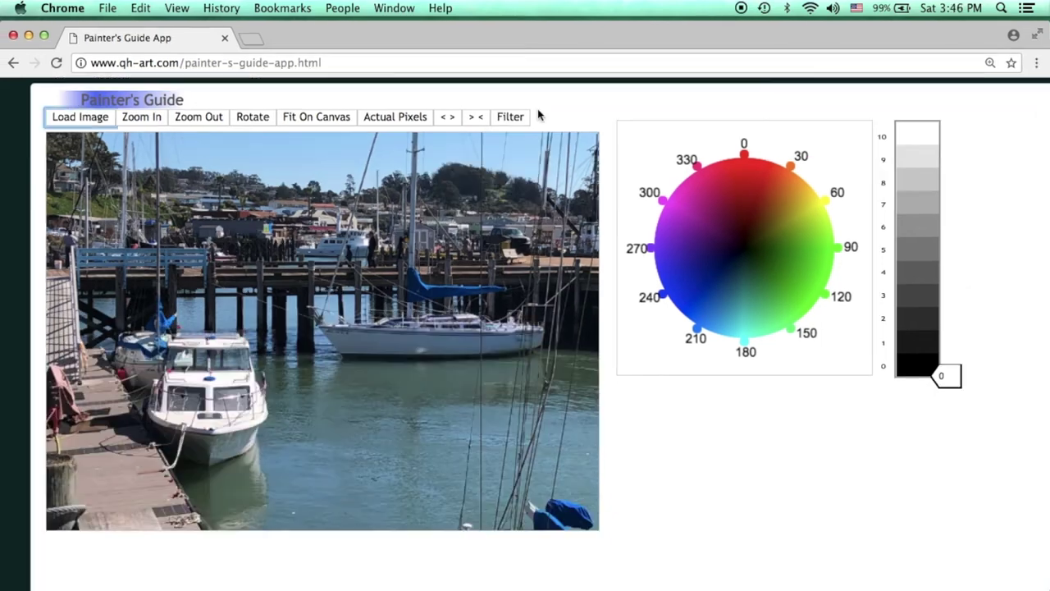
Step: Apply the Oilify filter to the harbor photo twice in a row and clear the filter to restore the original
click(512, 119)
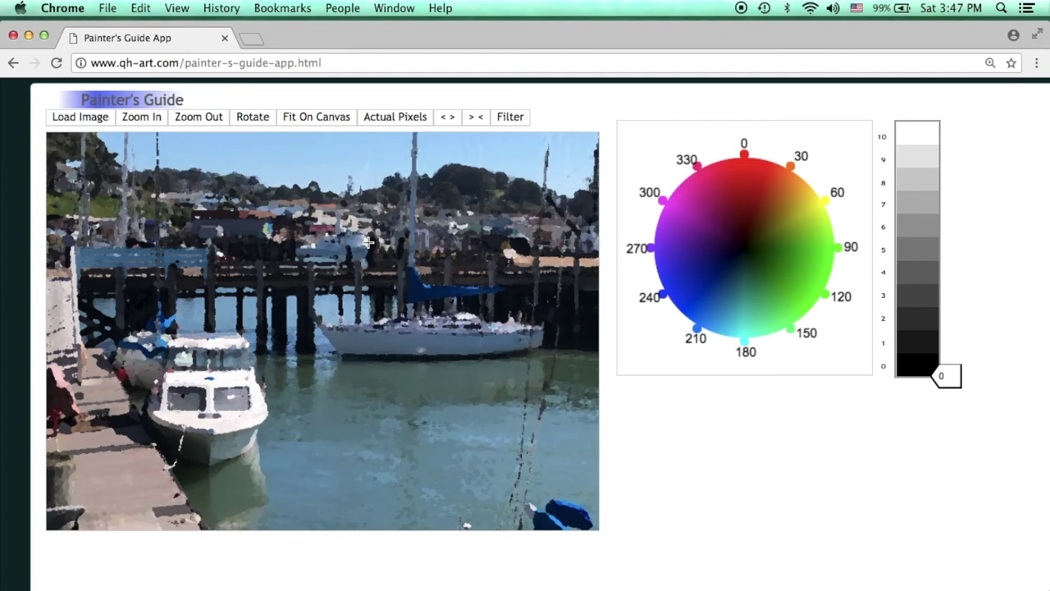
click(511, 121)
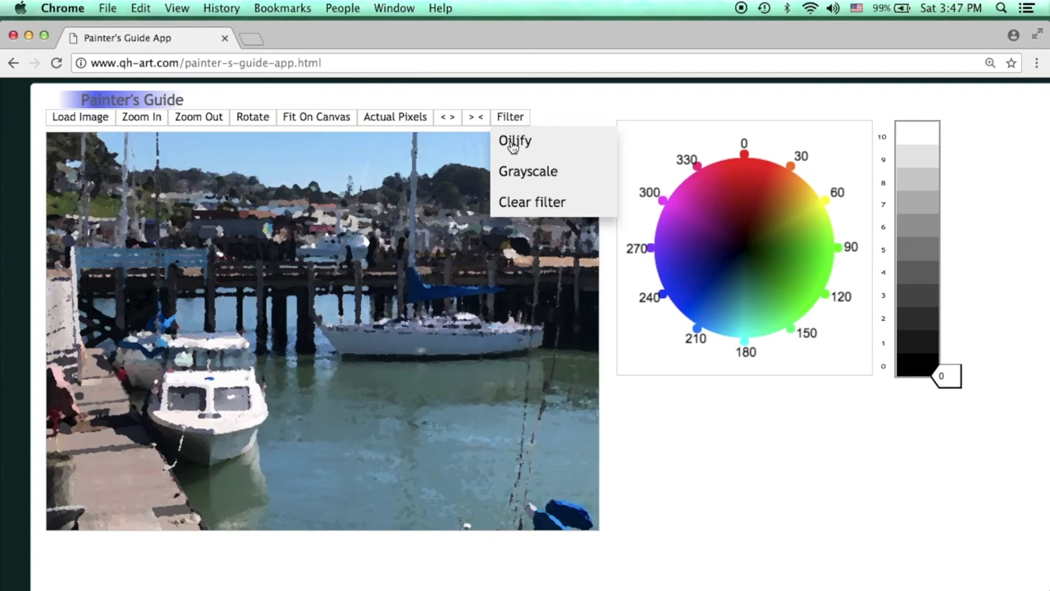
click(513, 144)
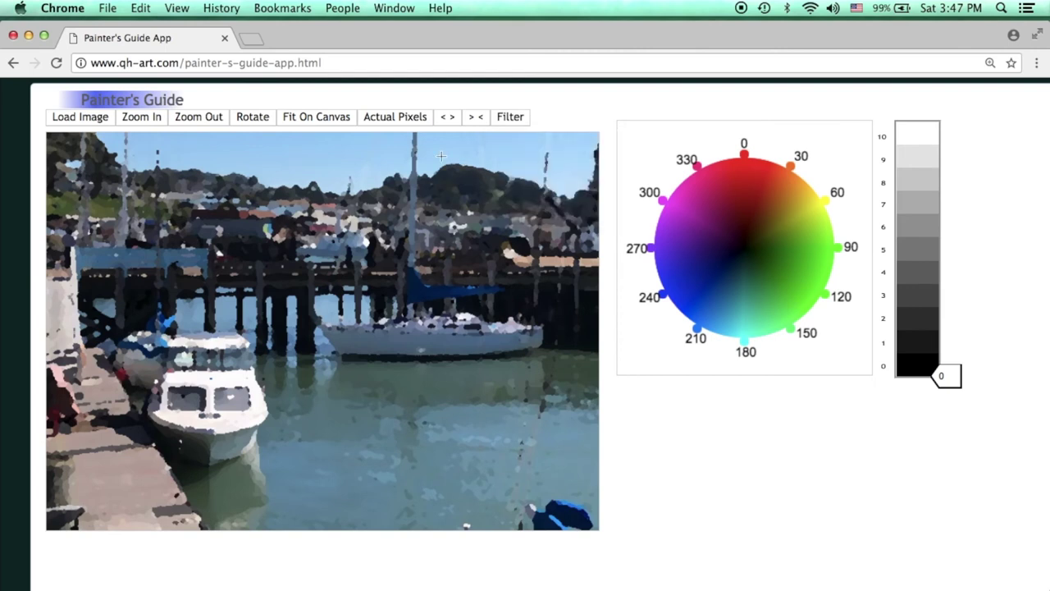
mouse_move(517, 124)
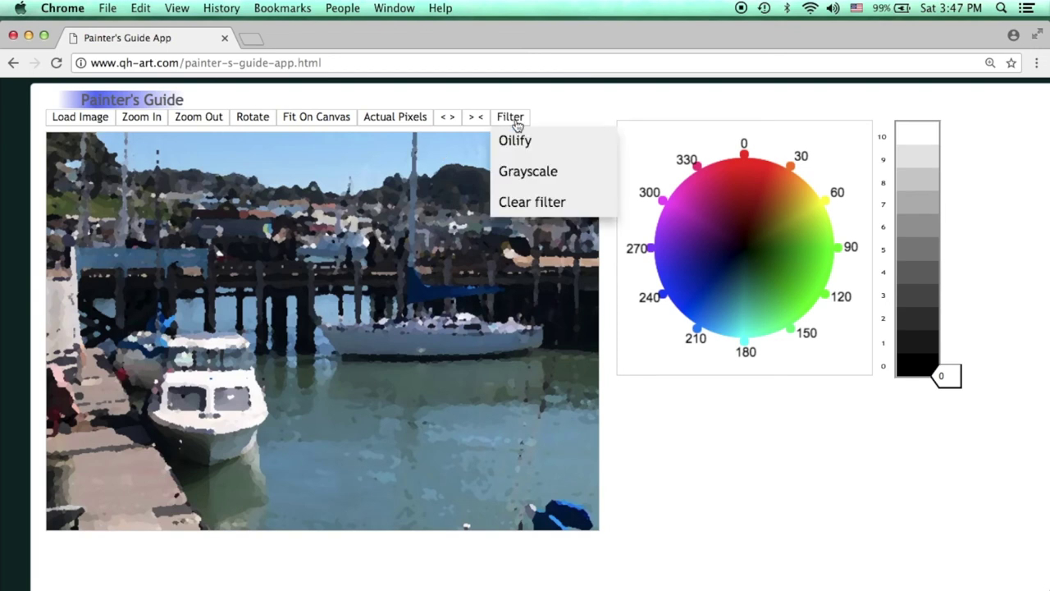
click(520, 208)
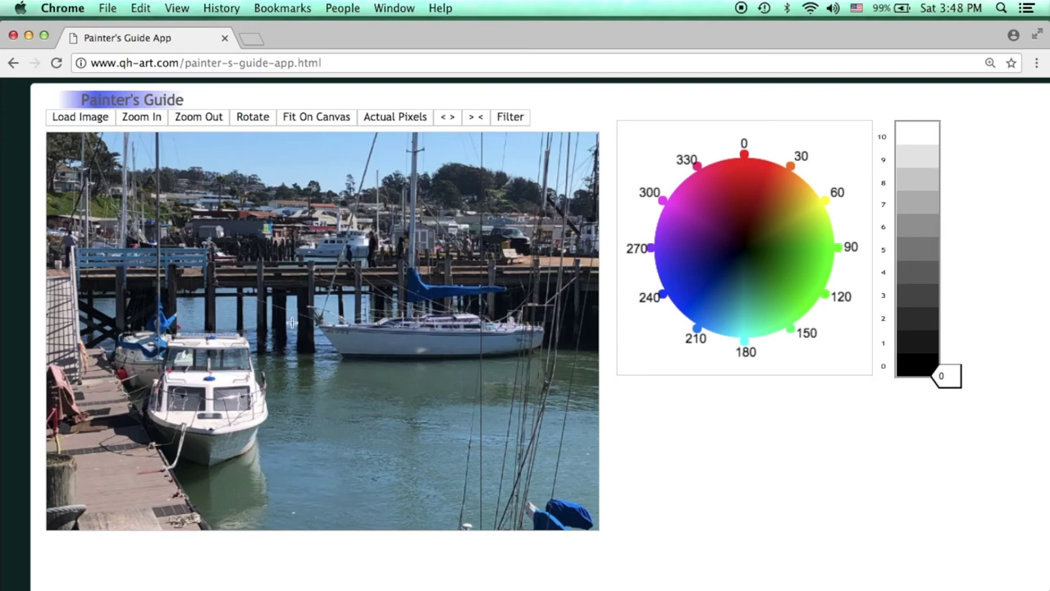
Step: Sample the color of the bright blue cover on the small boat behind the white cabin boat
click(168, 322)
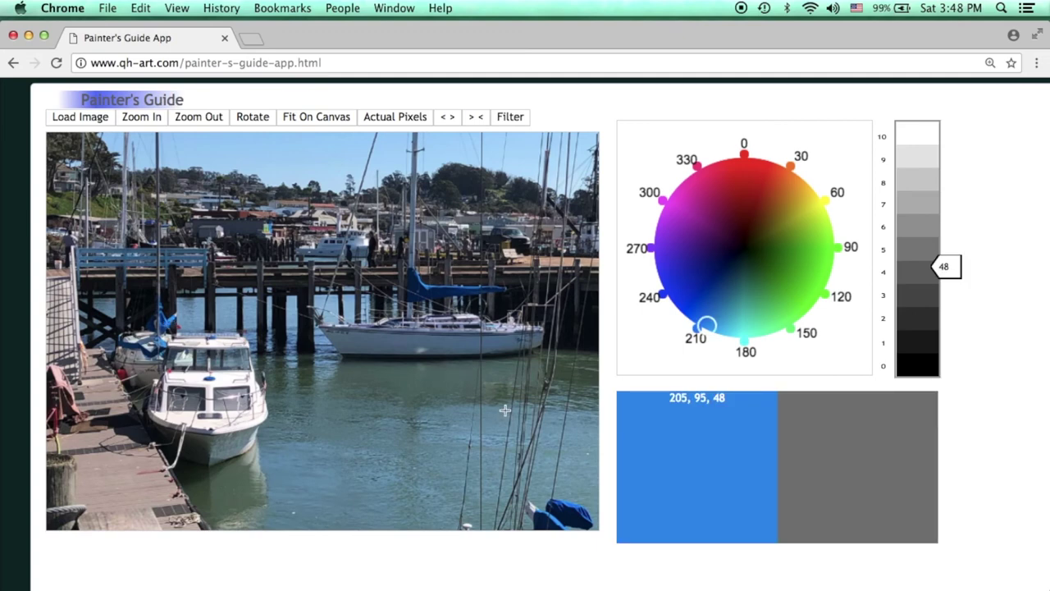